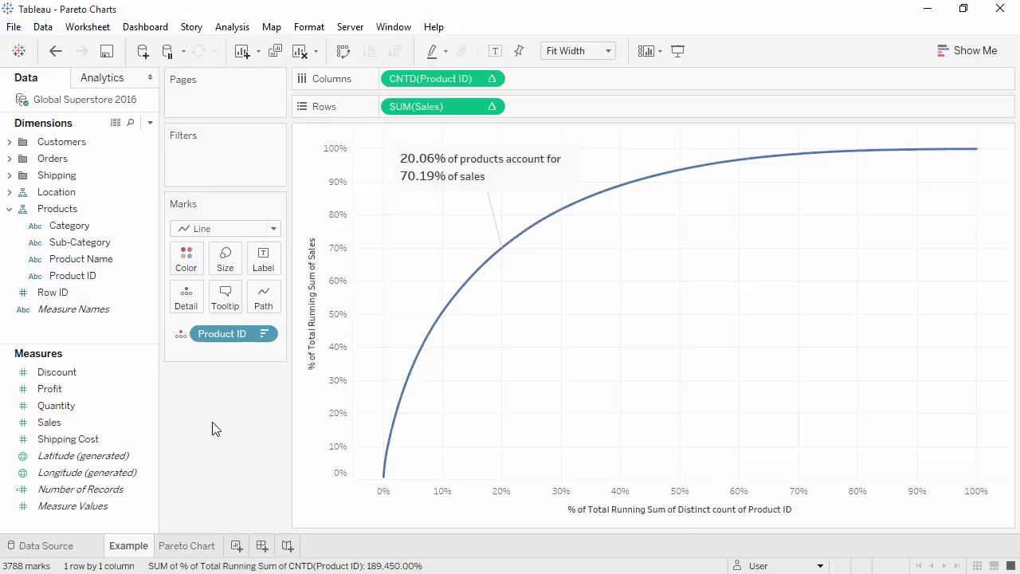
# - On the Pareto Chart sheet, plot Sales as bars for all 3788 Product ID members
pyautogui.click(188, 546)
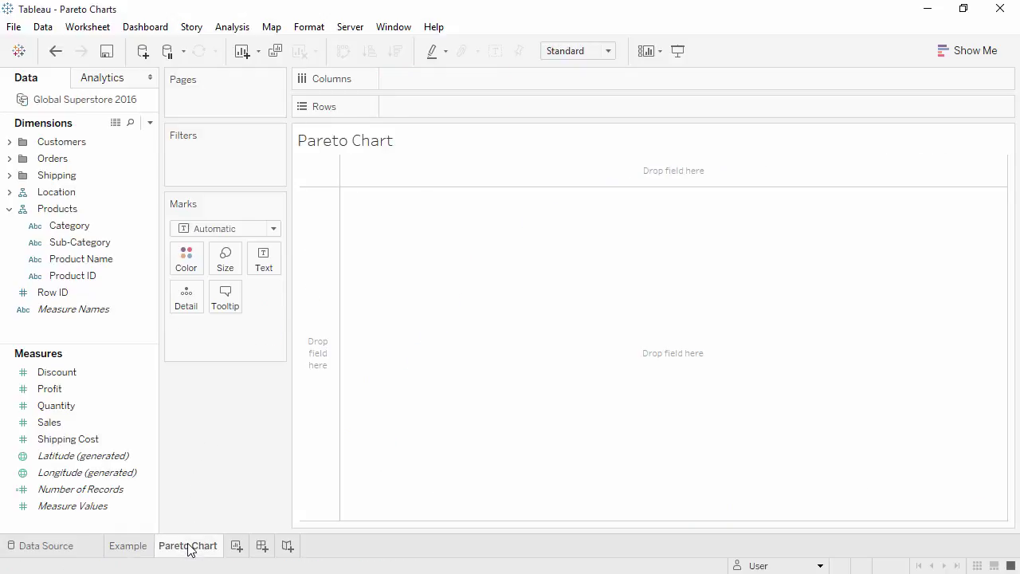
pyautogui.moveTo(111, 275); pyautogui.dragTo(426, 80)
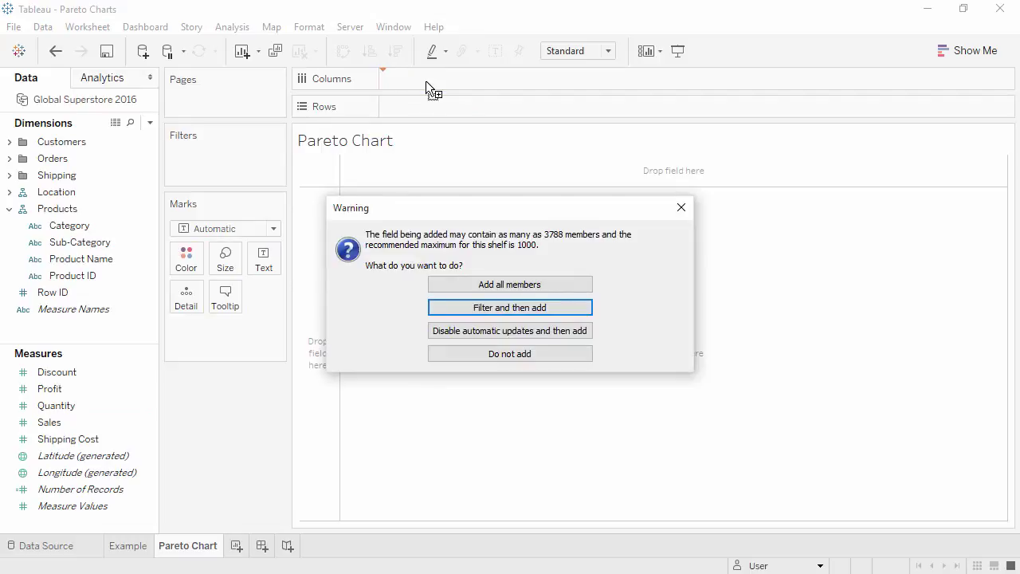
pyautogui.click(532, 285)
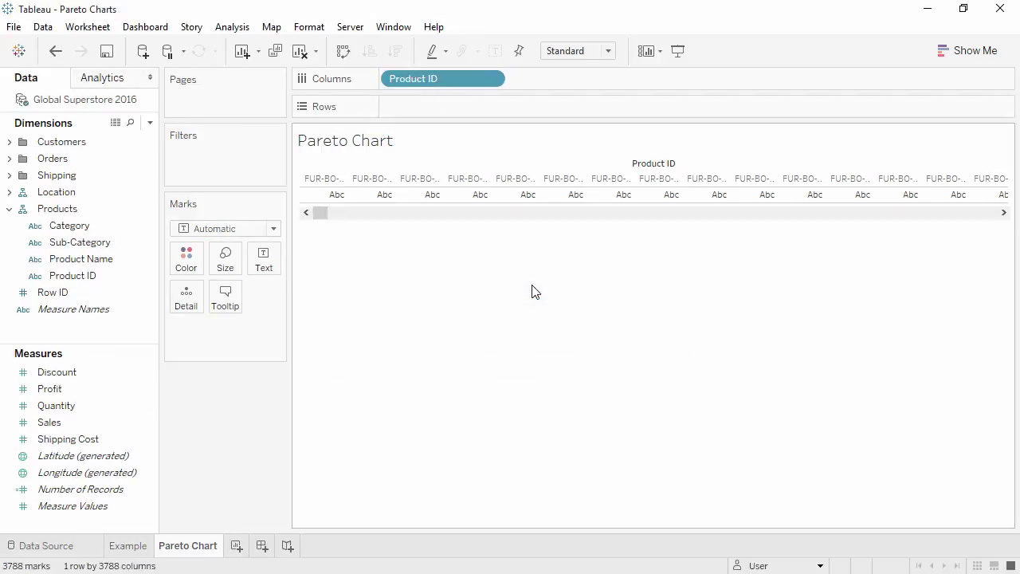
pyautogui.moveTo(128, 422); pyautogui.dragTo(434, 105)
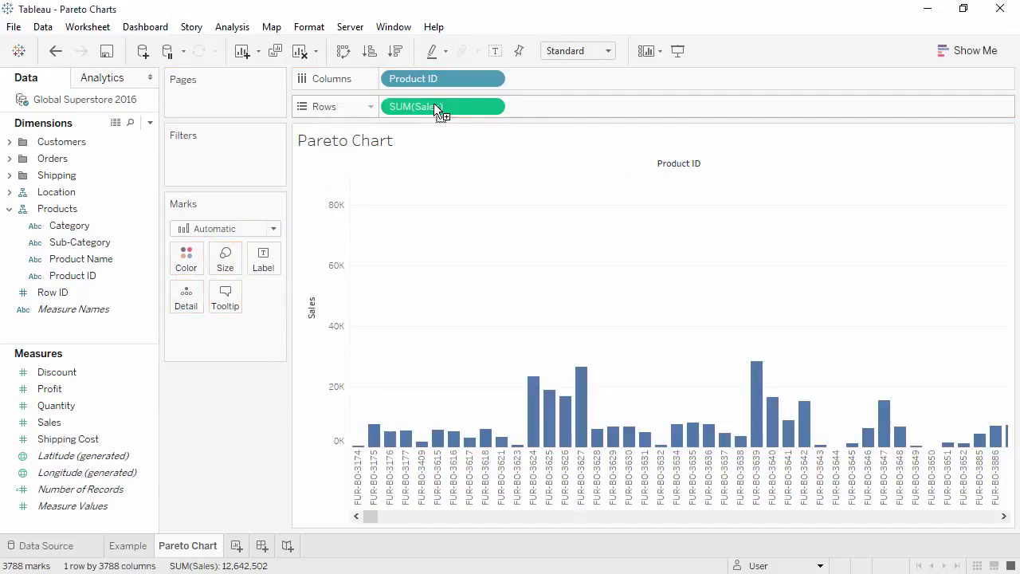
# - Sort the bars by Sales descending and fit them to the view width
pyautogui.click(395, 50)
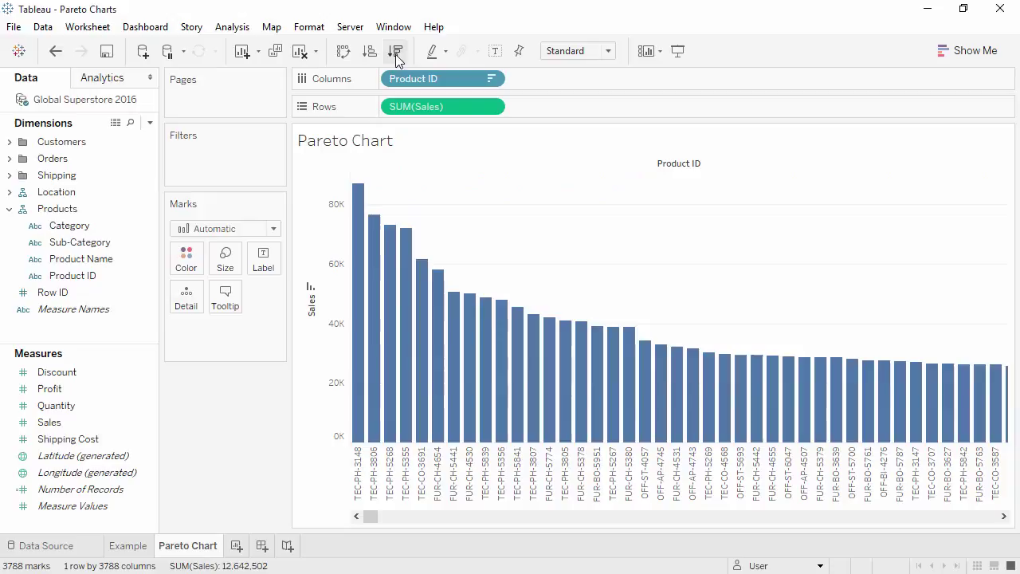
pyautogui.click(609, 50)
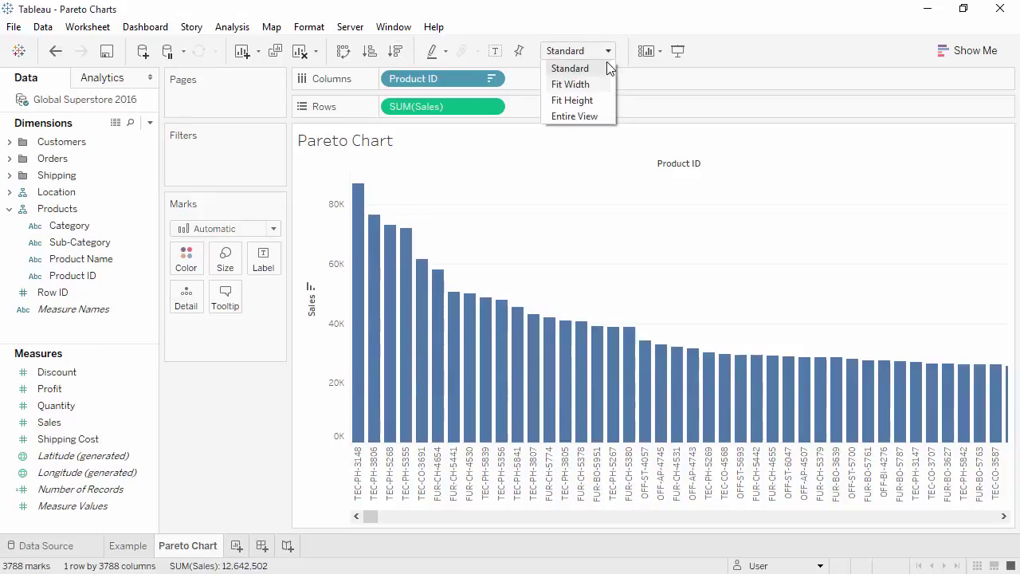
pyautogui.click(571, 84)
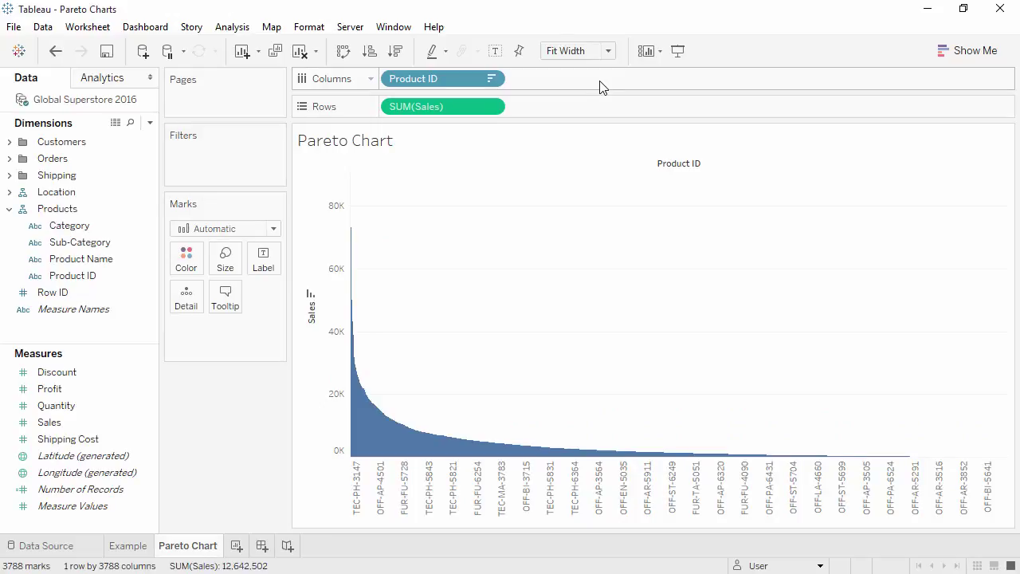
# - Turn SUM(Sales) into a Running Total quick table calculation across products
pyautogui.rightClick(467, 111)
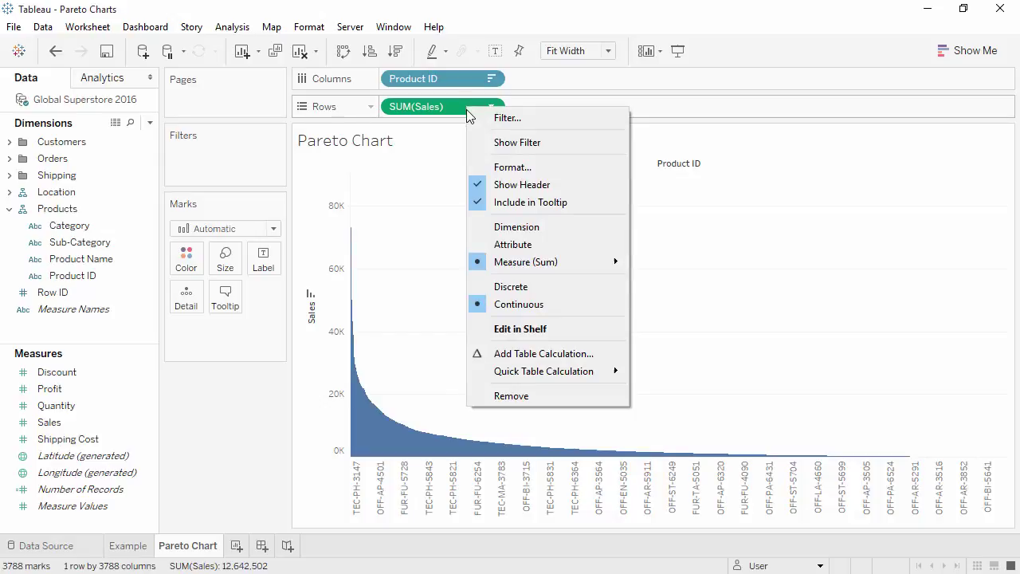
pyautogui.moveTo(497, 371)
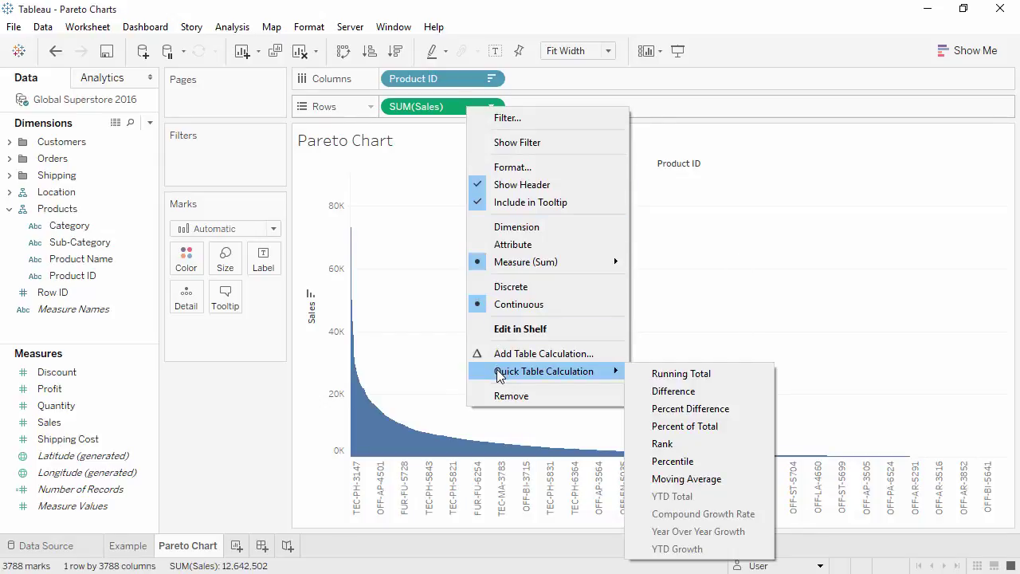
pyautogui.click(658, 374)
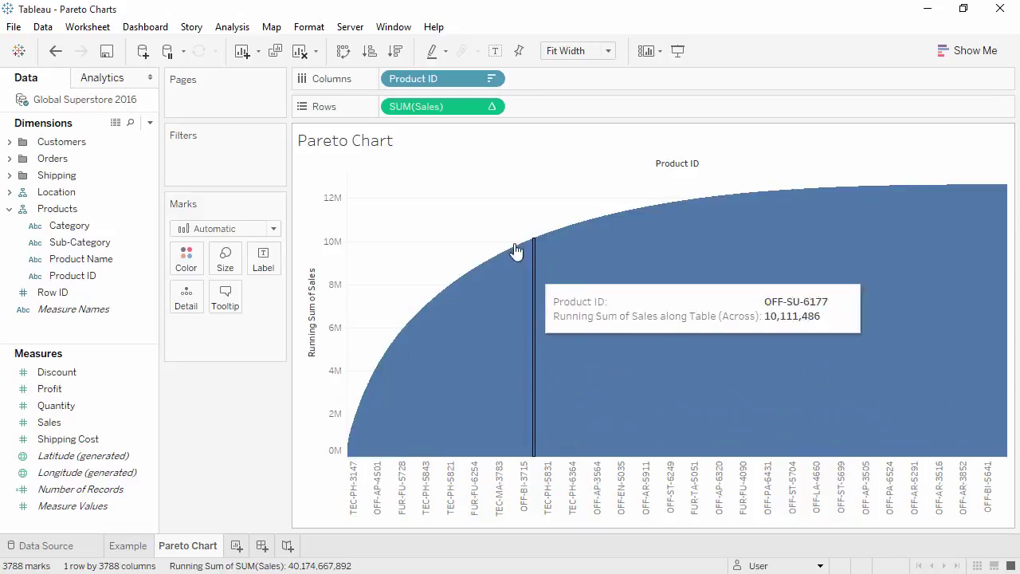
pyautogui.rightClick(452, 115)
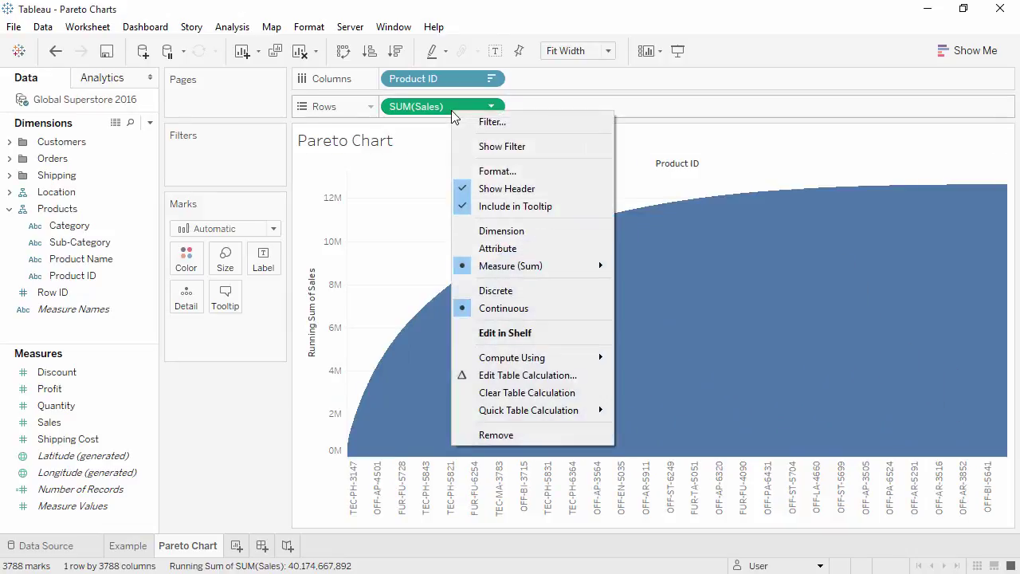
# - Compute the running total along specific dimensions with a Percent of Total secondary calculation
pyautogui.click(510, 376)
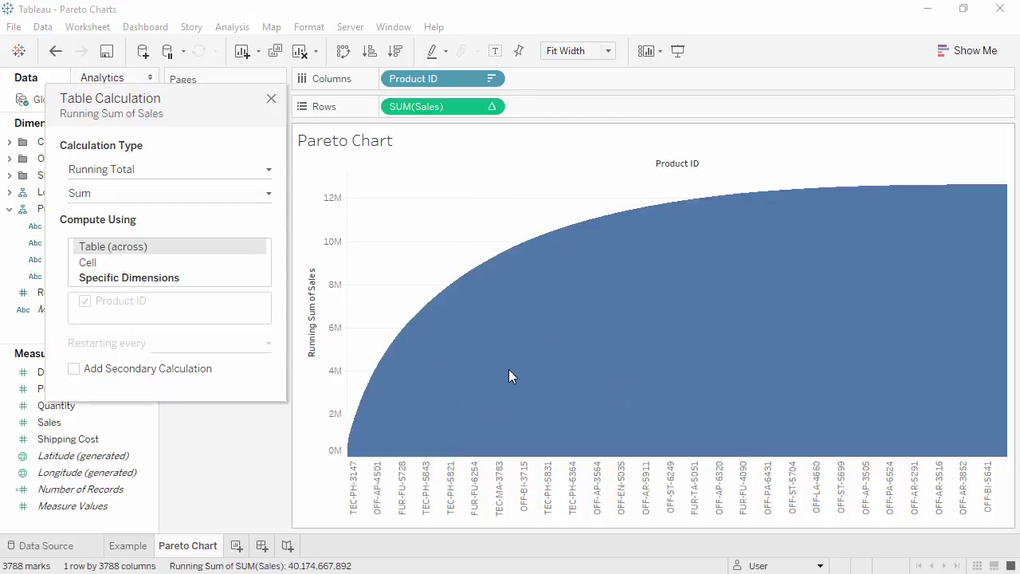
pyautogui.click(155, 286)
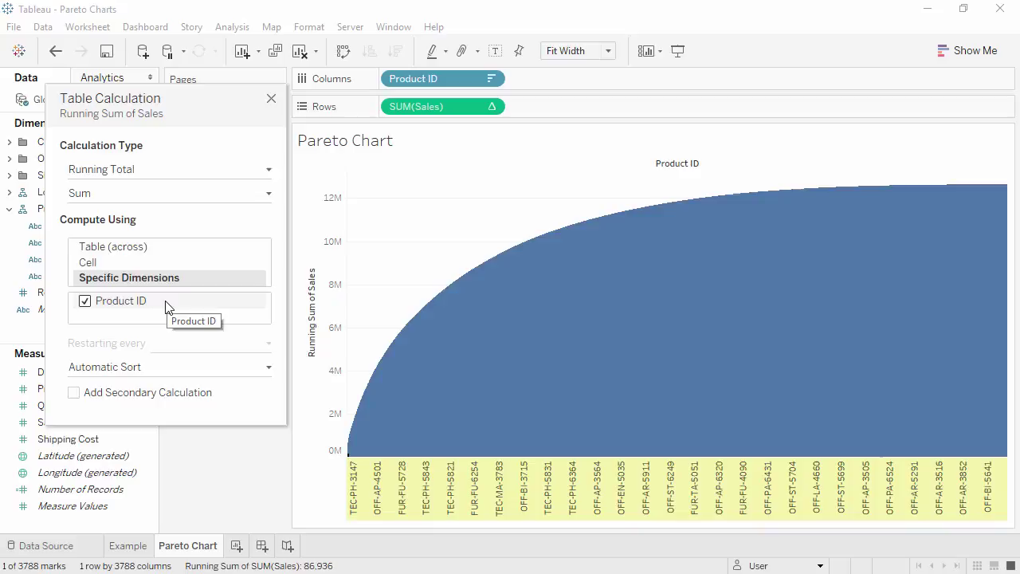
pyautogui.click(73, 393)
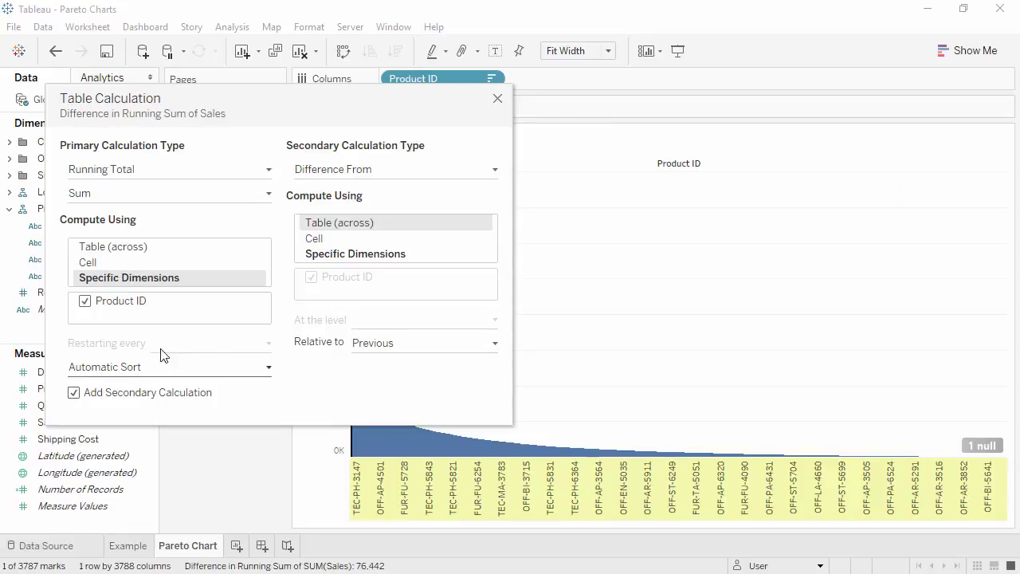
pyautogui.click(382, 170)
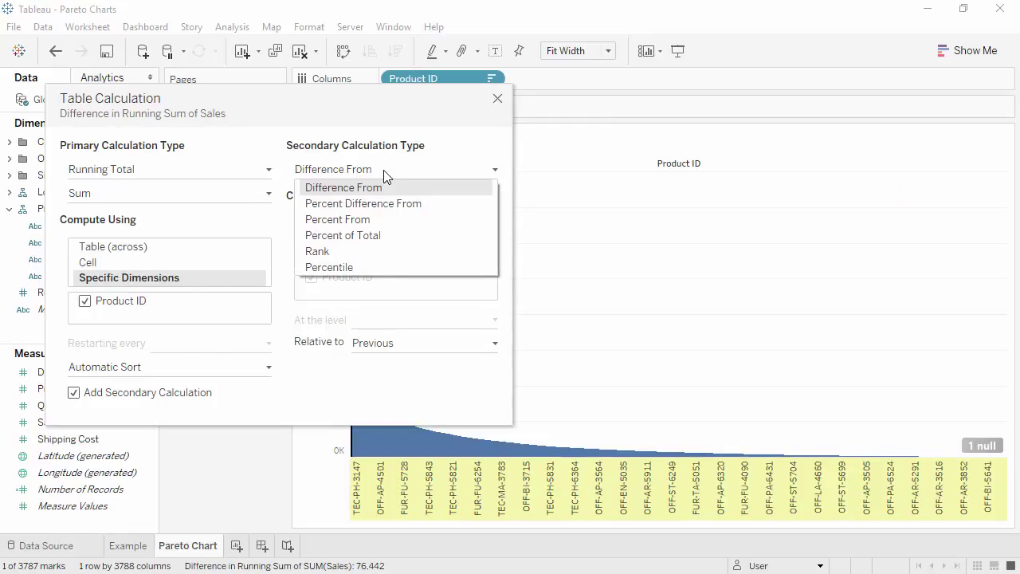
pyautogui.click(383, 236)
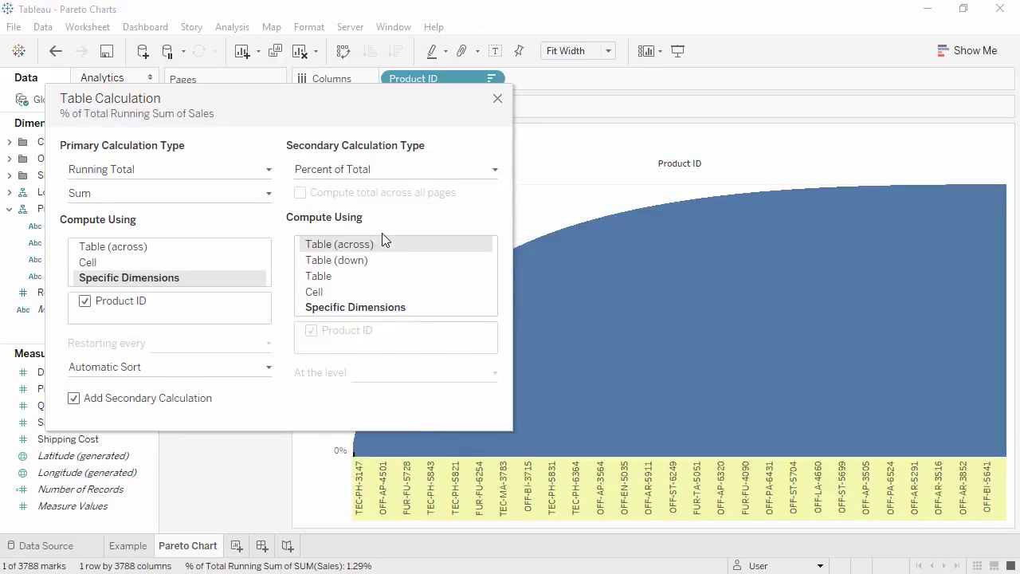
pyautogui.click(497, 99)
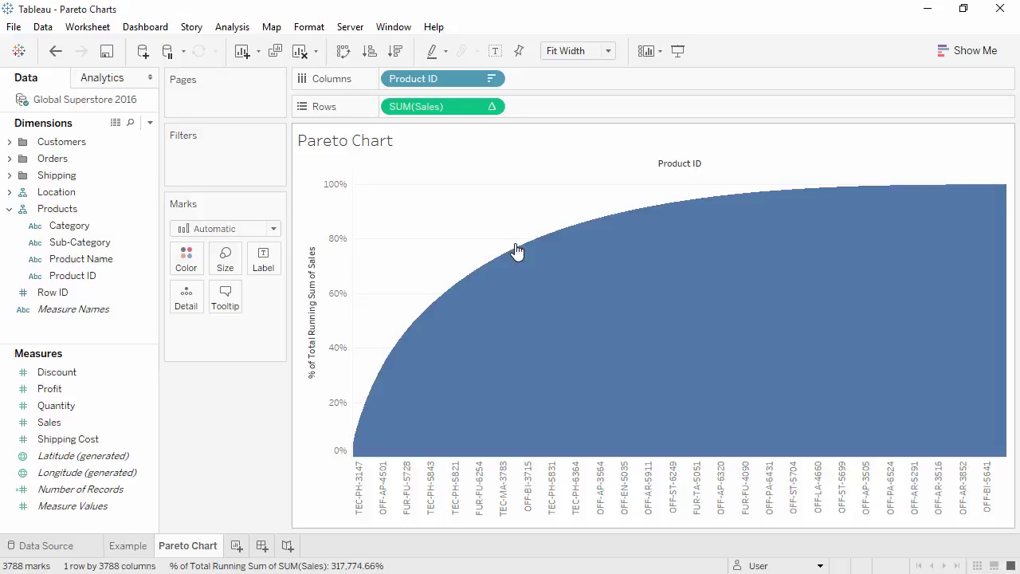
# - Copy Product ID to Detail and change the Columns Product ID to Count (Distinct)
pyautogui.moveTo(516, 251)
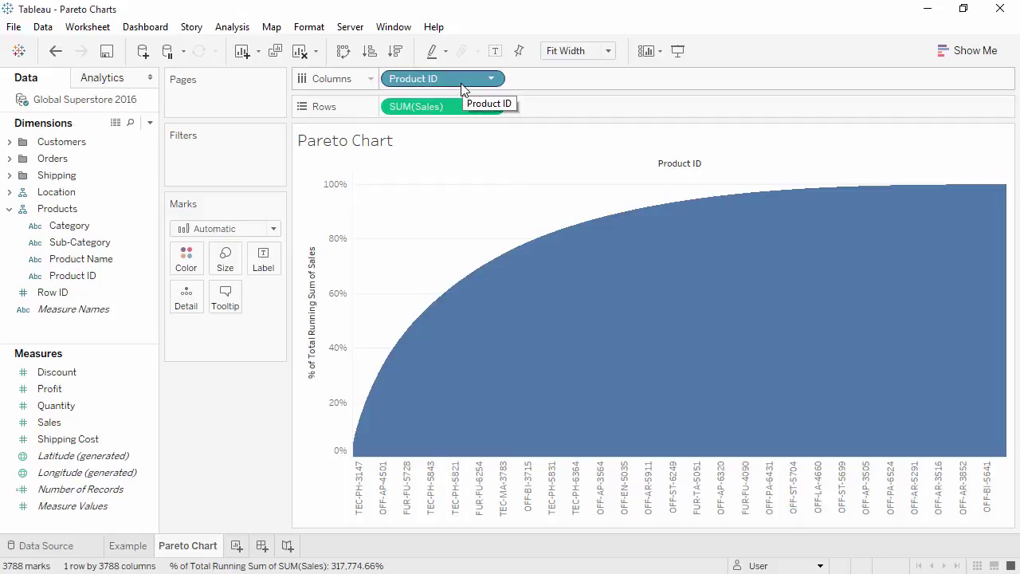
pyautogui.moveTo(462, 90); pyautogui.dragTo(204, 301)
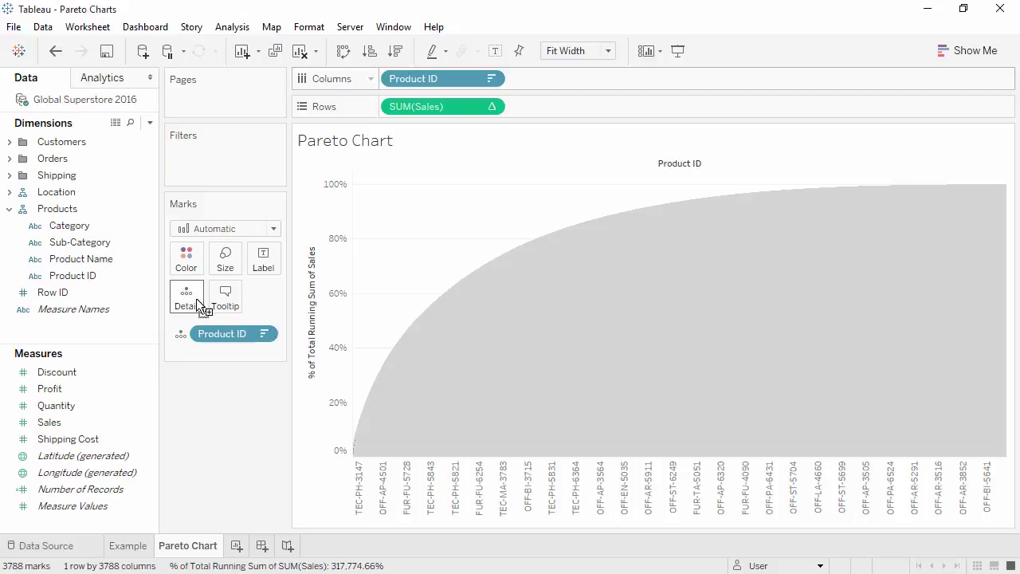
pyautogui.rightClick(447, 78)
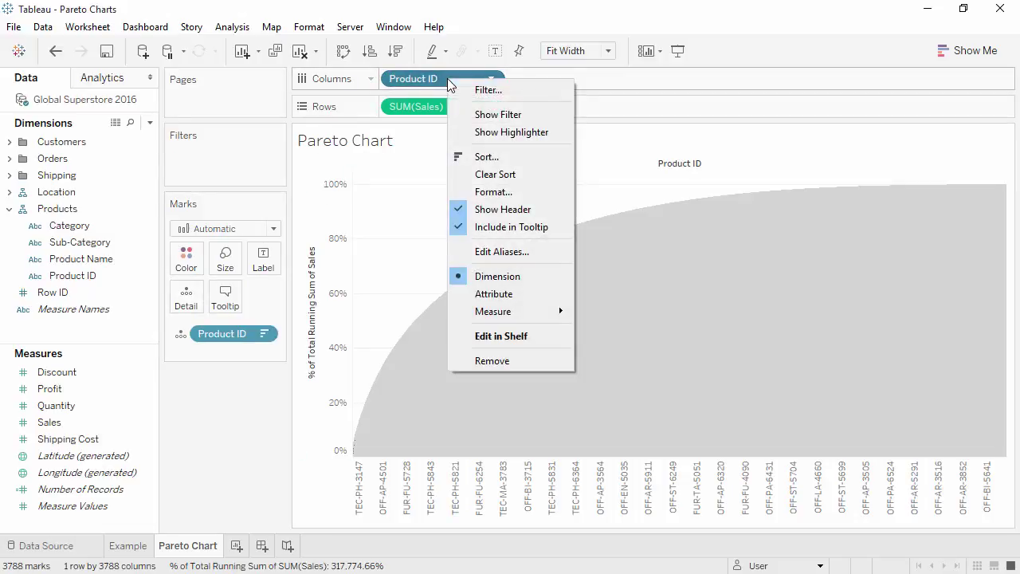
pyautogui.moveTo(481, 312)
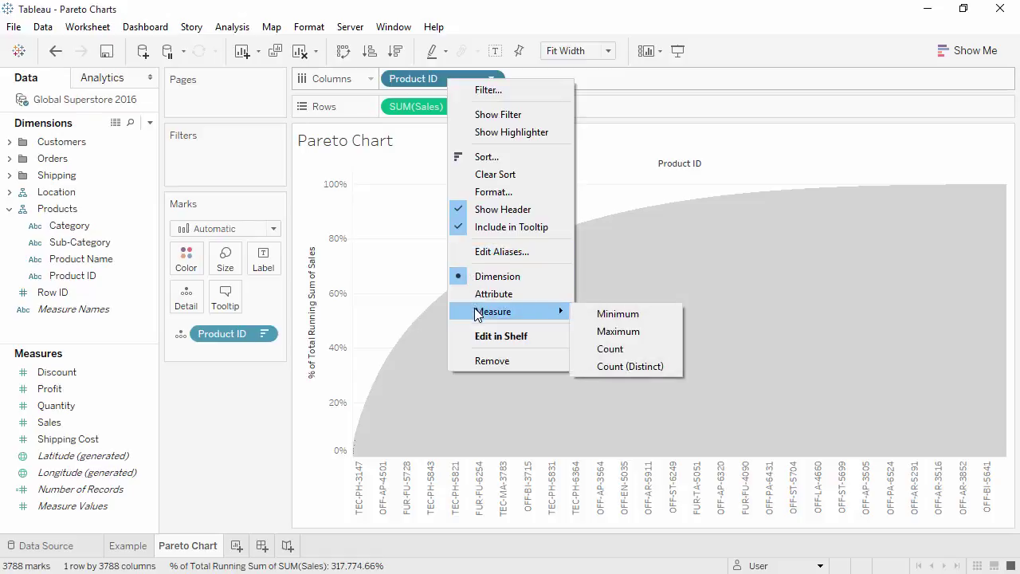
pyautogui.click(603, 367)
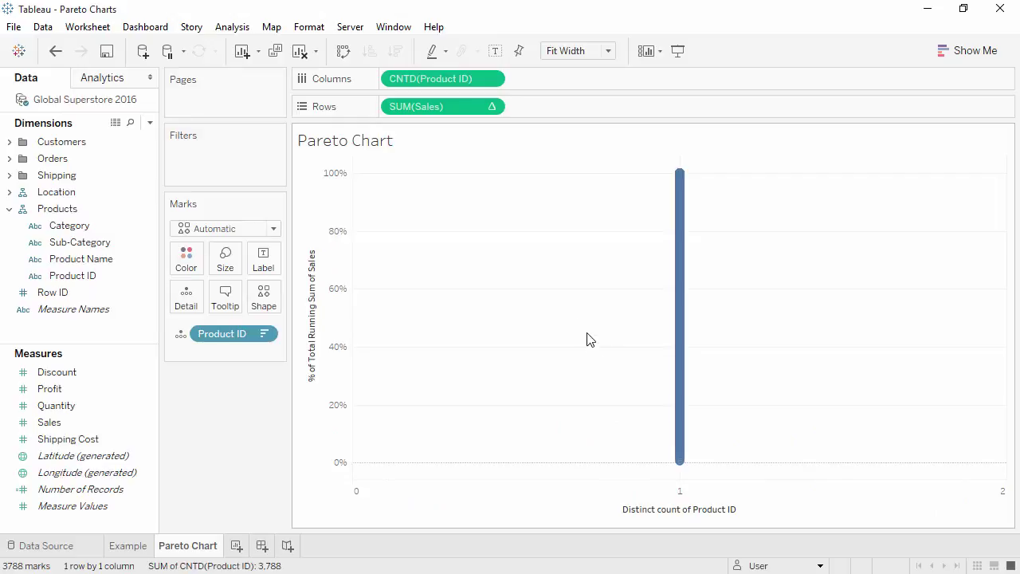
# - Make the distinct count of Product ID a running total
pyautogui.rightClick(423, 83)
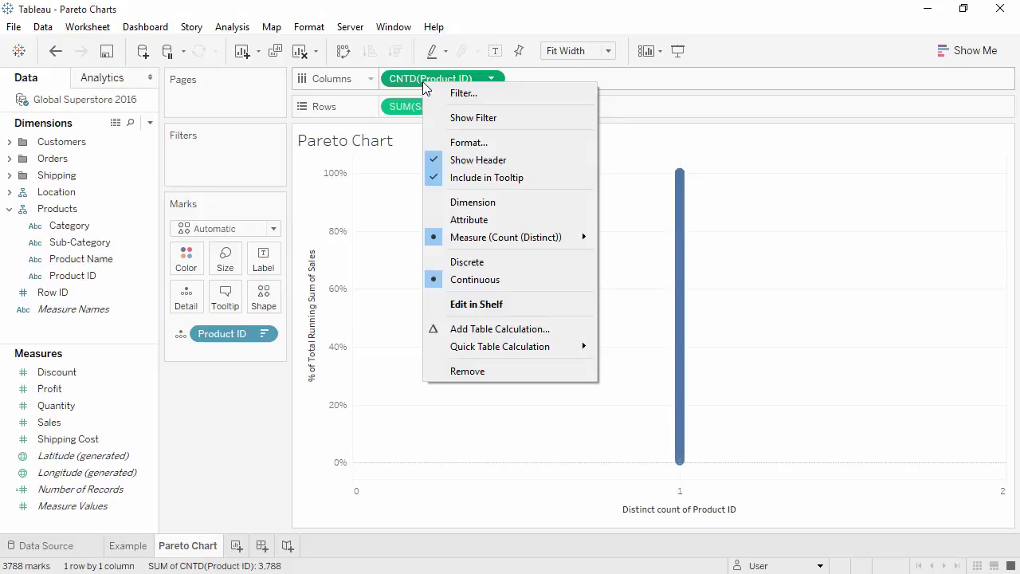
pyautogui.moveTo(492, 349)
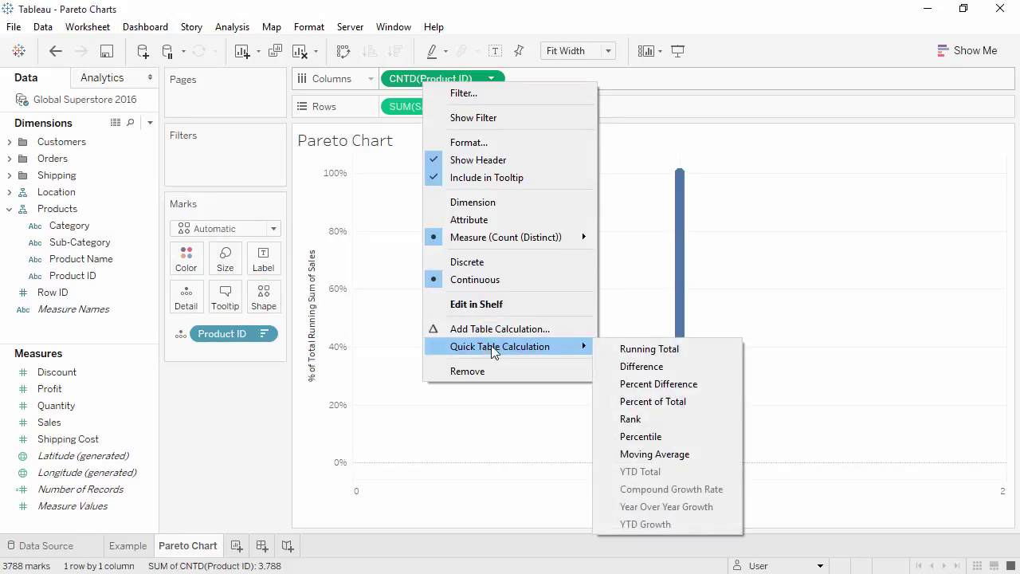
pyautogui.click(630, 348)
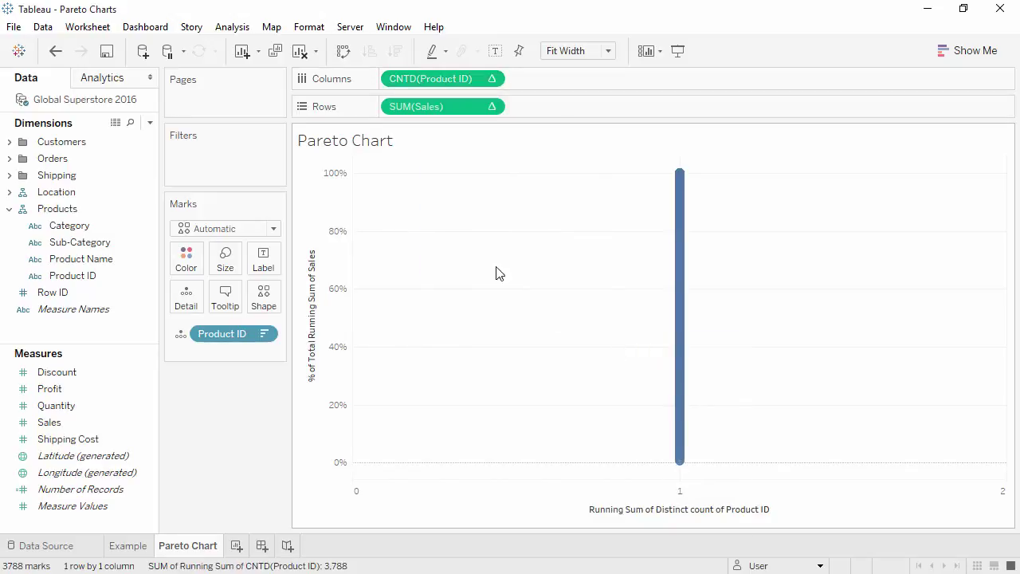
# - Compute the running count along Product ID with a Percent of Total secondary calculation
pyautogui.rightClick(434, 80)
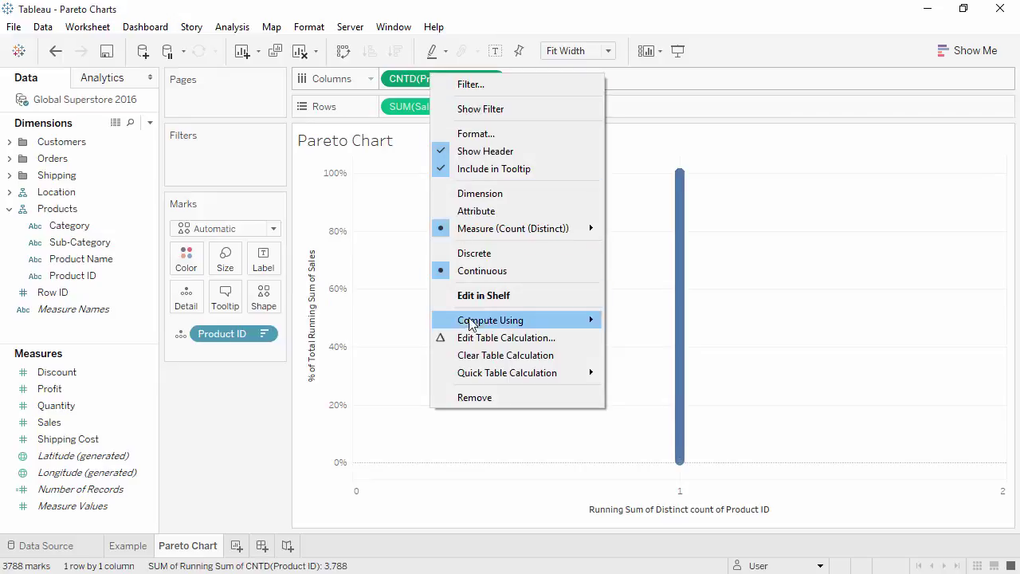
pyautogui.click(471, 338)
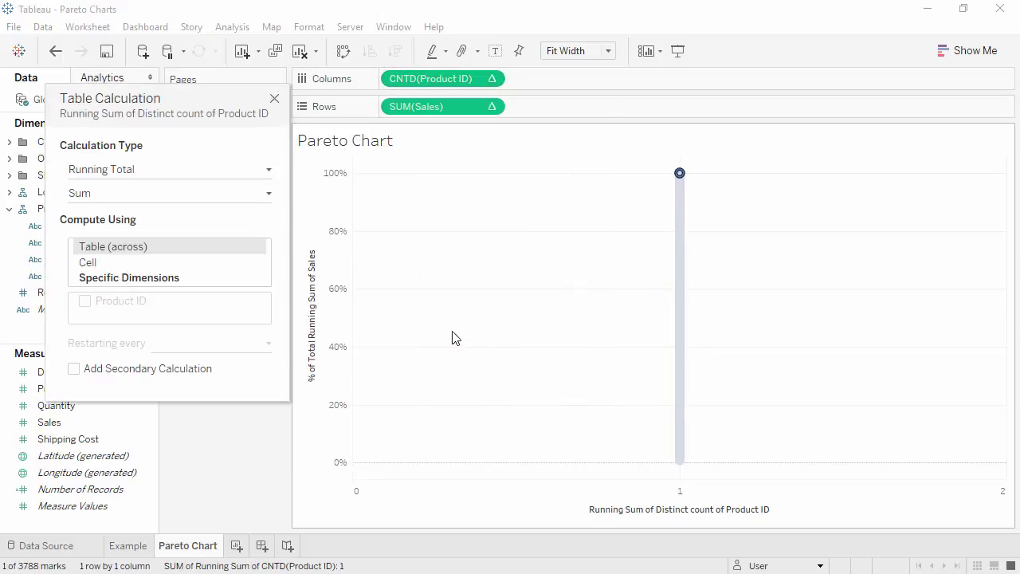
pyautogui.click(146, 279)
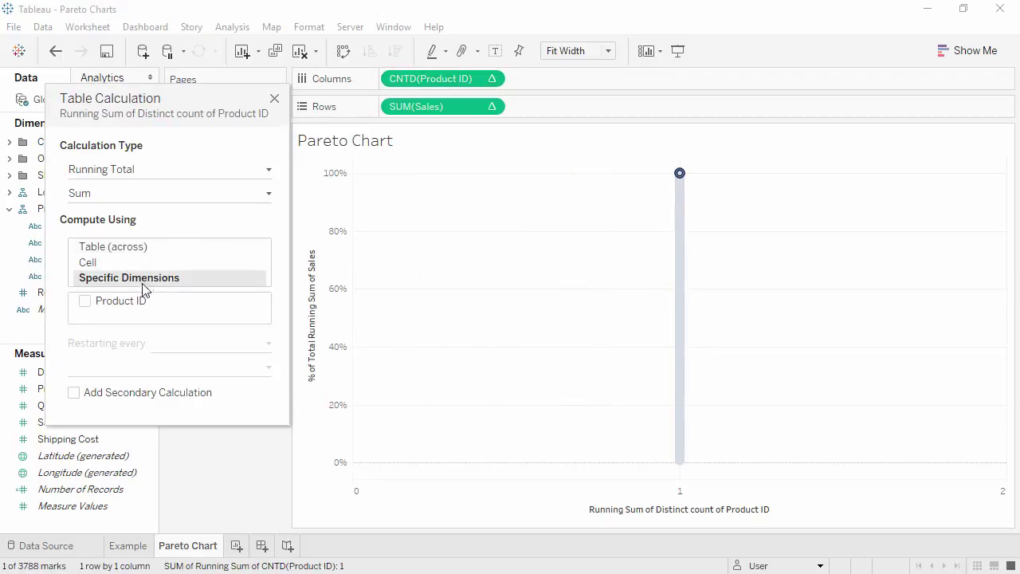
pyautogui.click(84, 301)
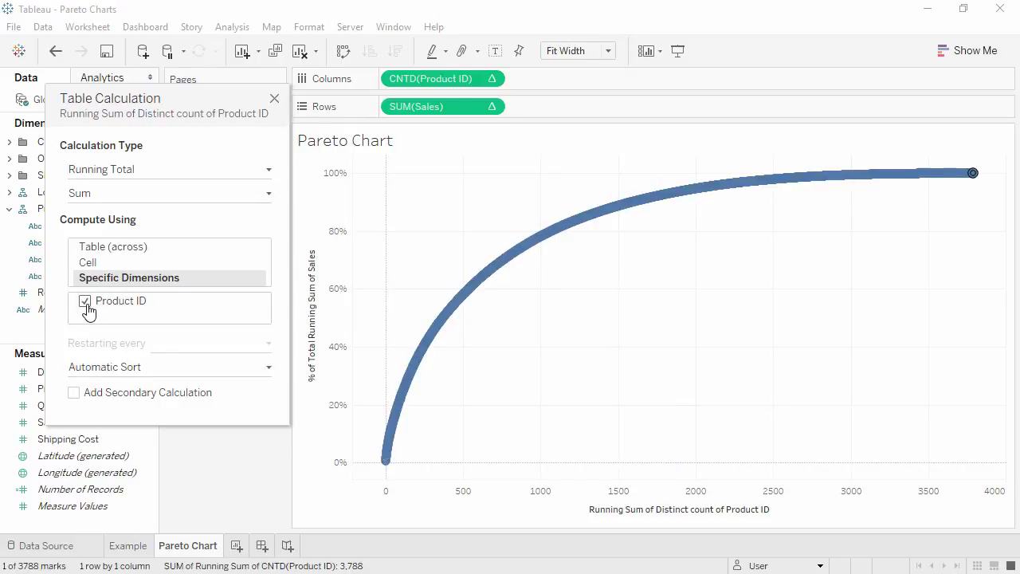
pyautogui.click(75, 394)
pyautogui.click(343, 169)
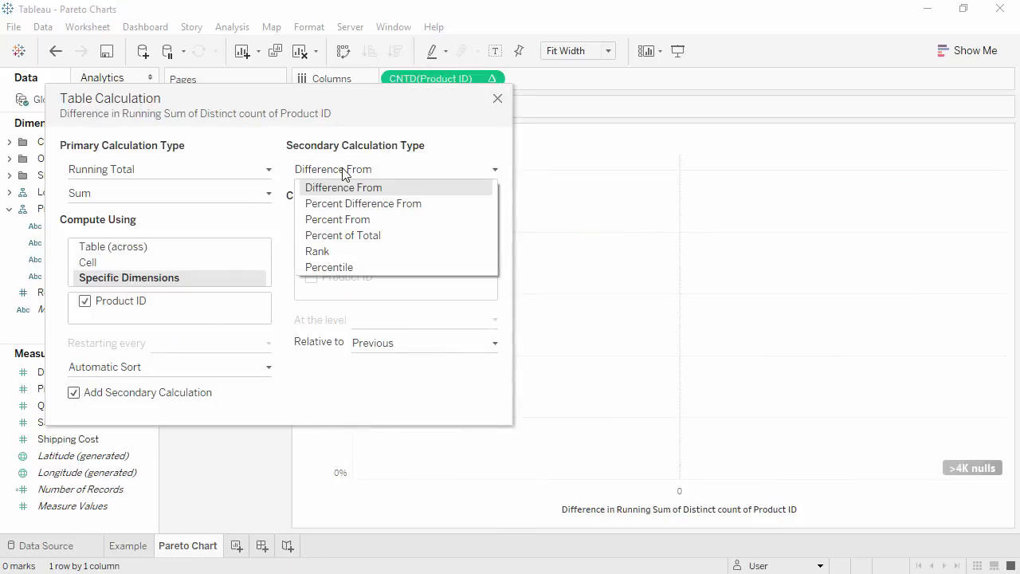
pyautogui.click(380, 235)
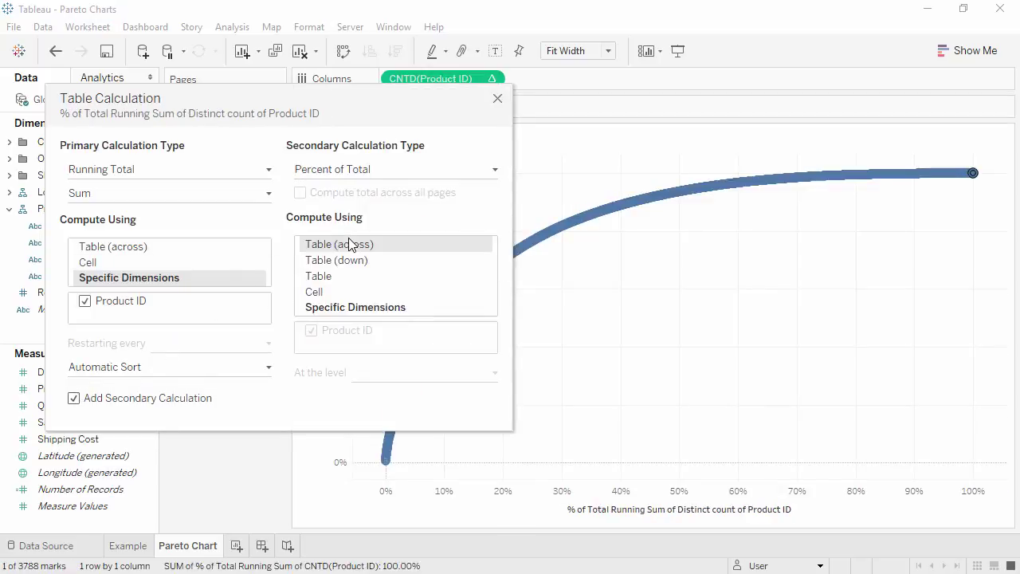
pyautogui.click(497, 99)
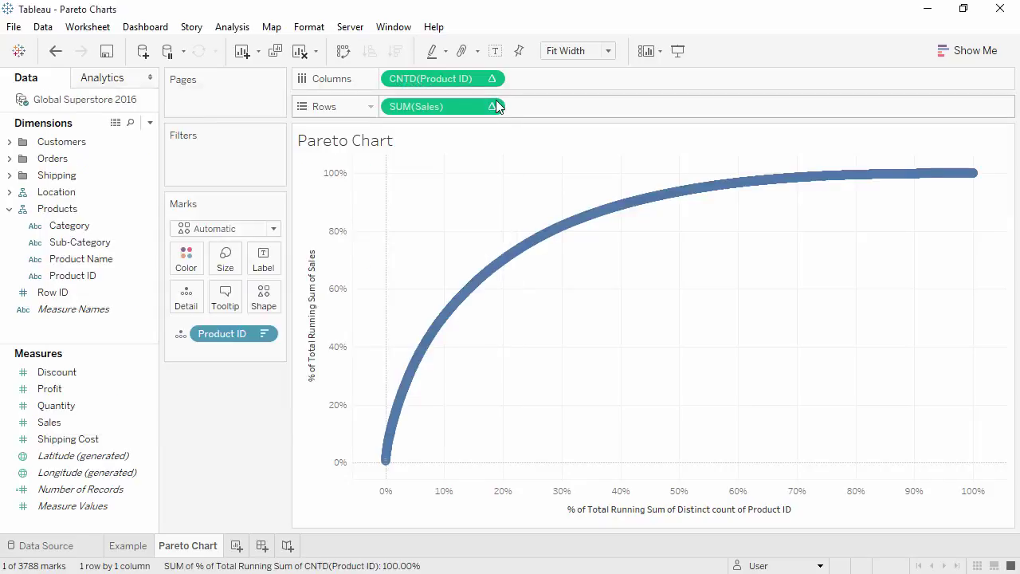
# - Change the mark type to Line so the Pareto curve draws continuously
pyautogui.click(273, 229)
pyautogui.click(262, 280)
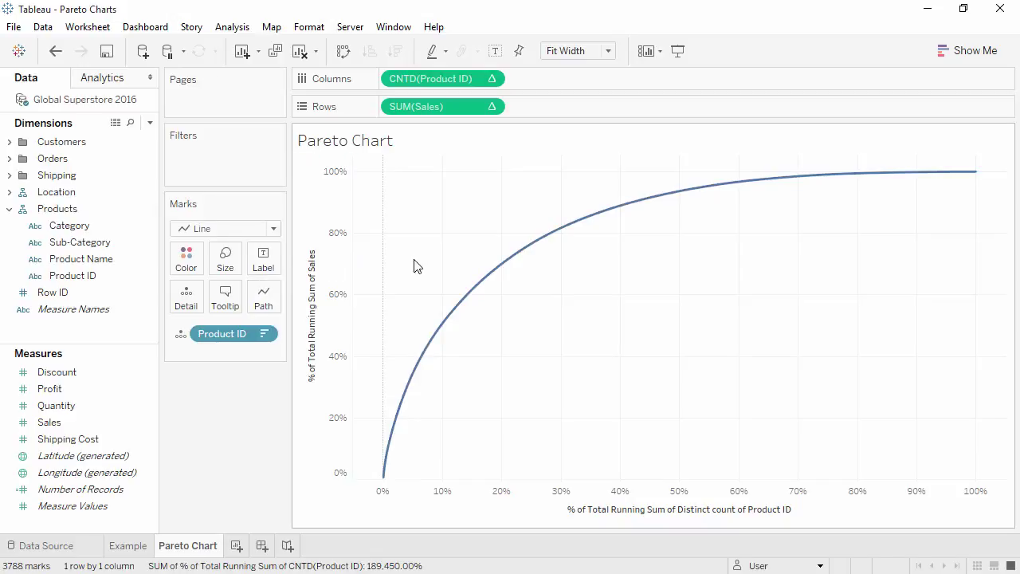
pyautogui.moveTo(503, 266)
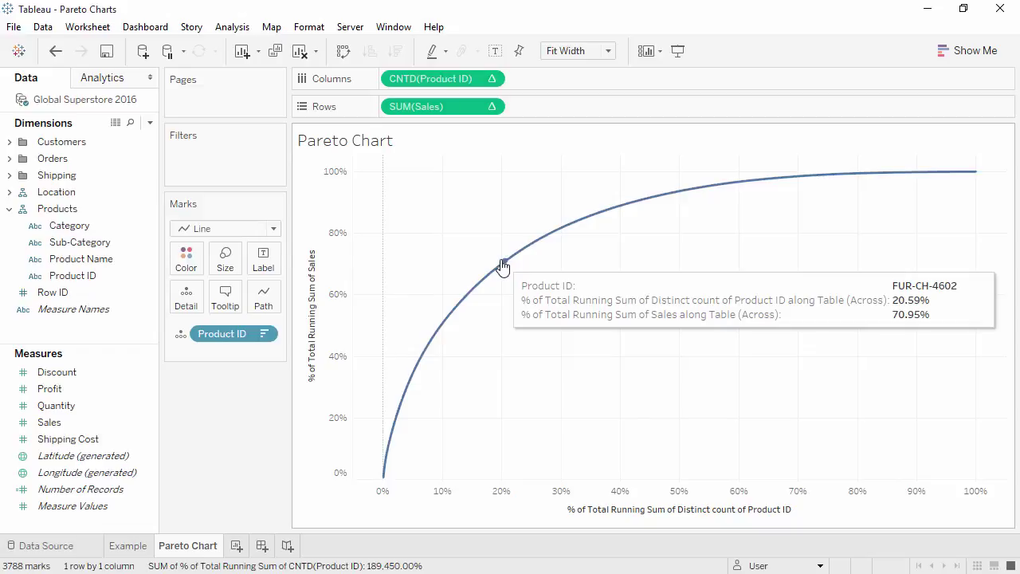
# - Add a second SUM(Sales) to Rows and combine it with the percent curve on a dual axis
pyautogui.click(95, 423)
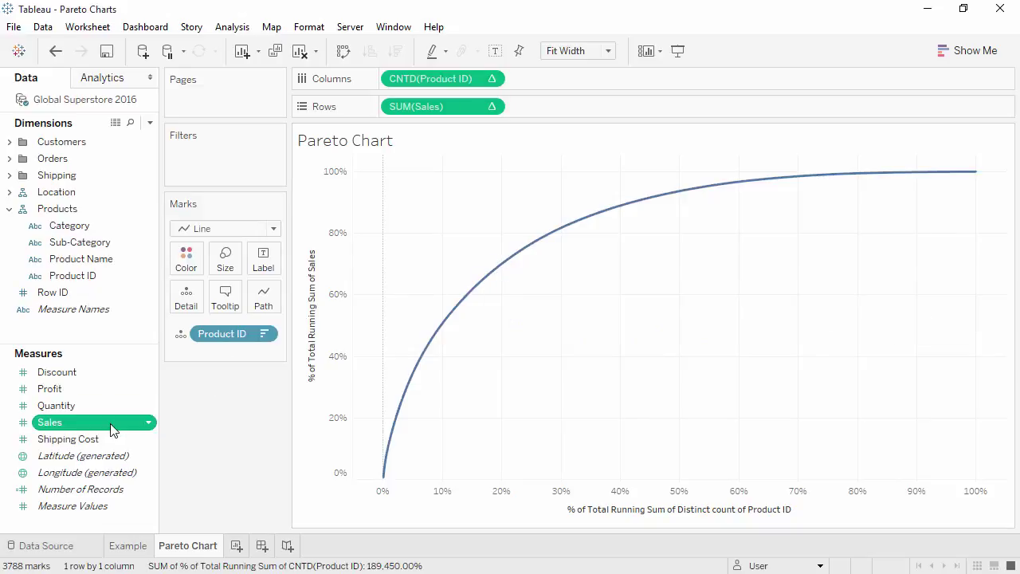
pyautogui.moveTo(115, 423); pyautogui.dragTo(596, 104)
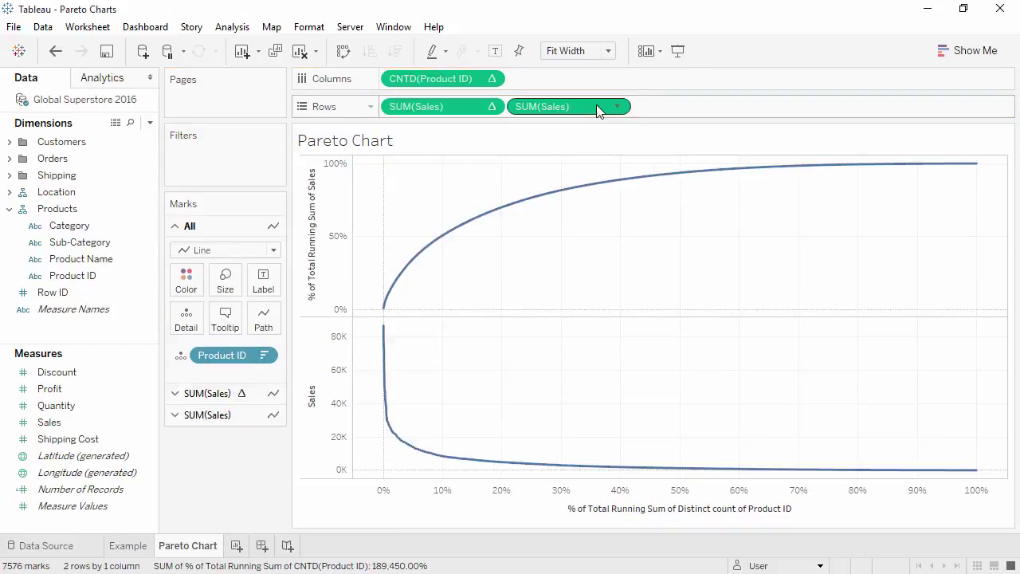
pyautogui.rightClick(599, 111)
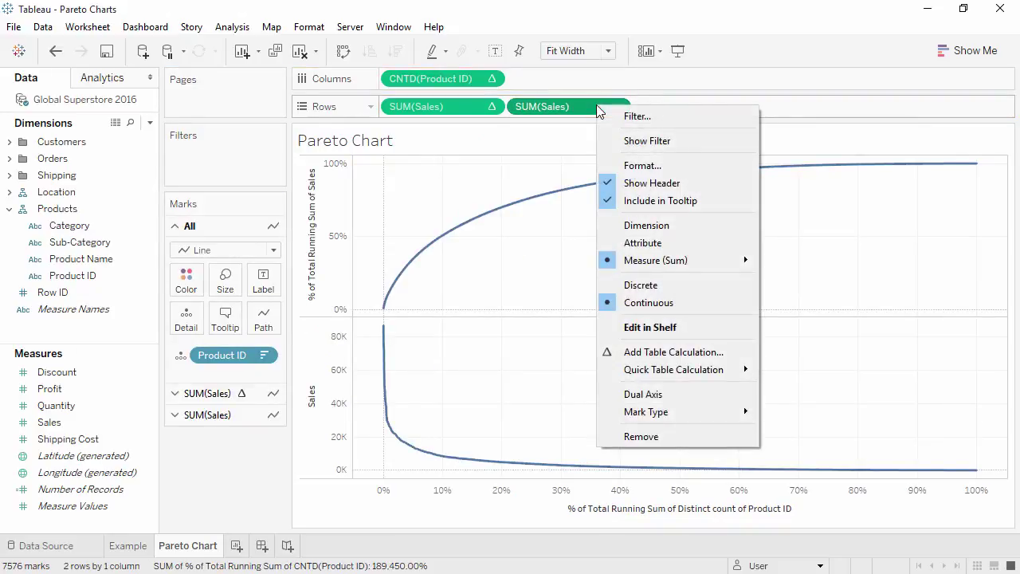
pyautogui.click(613, 393)
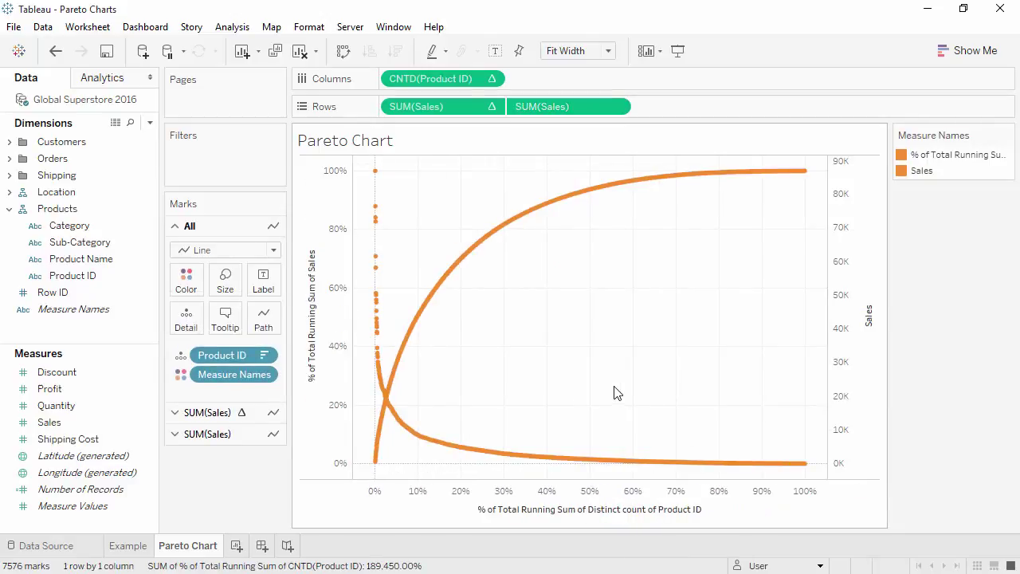
# - Draw the second SUM(Sales) marks as bars with a thin manual width
pyautogui.click(245, 434)
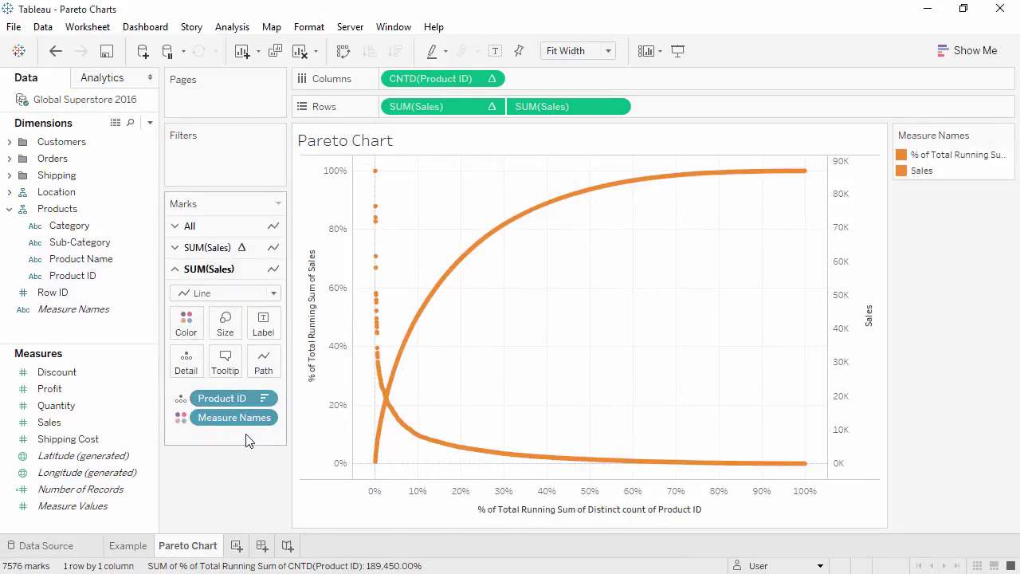
pyautogui.click(273, 293)
pyautogui.click(225, 325)
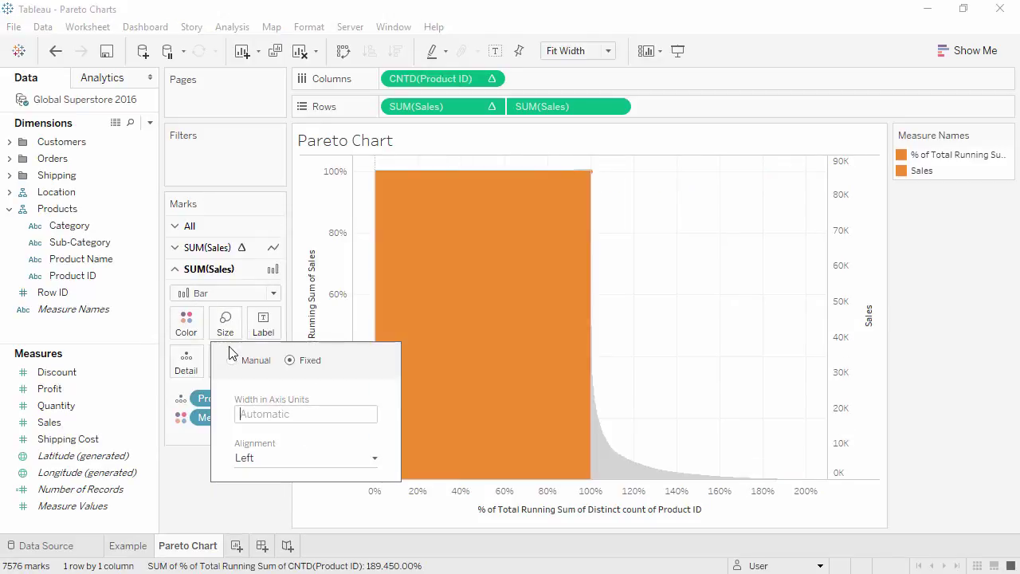
pyautogui.click(231, 359)
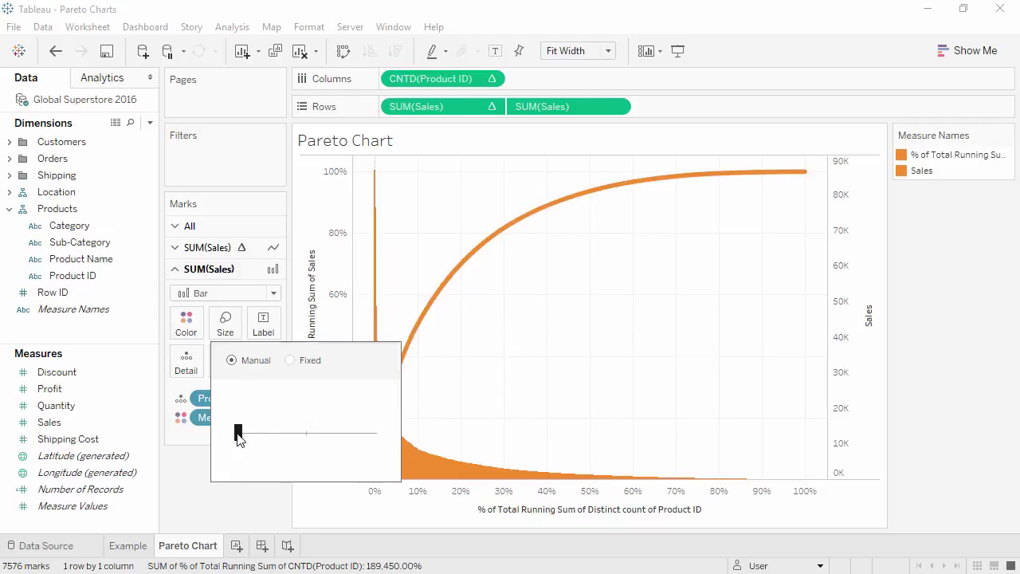
pyautogui.click(199, 464)
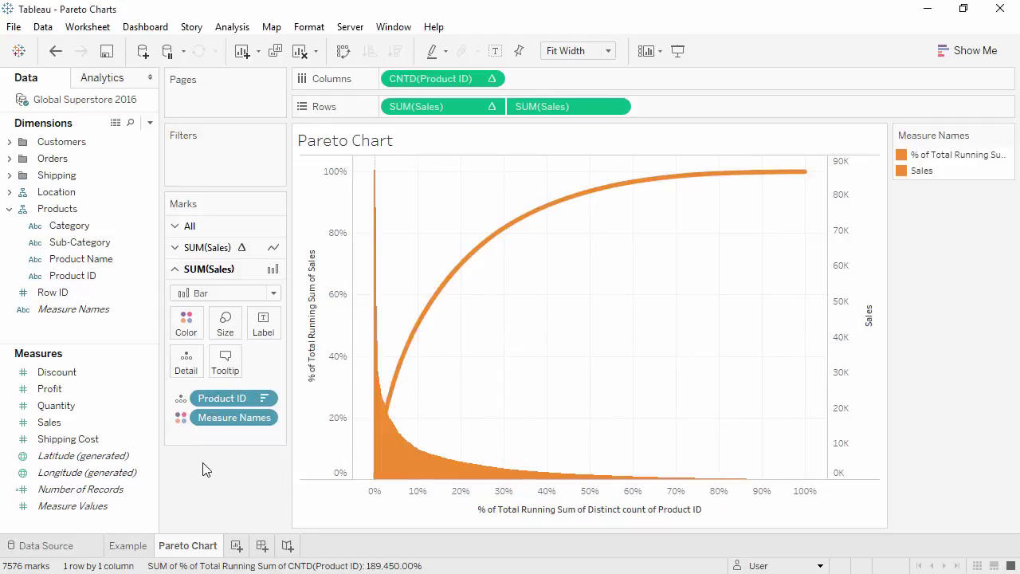
# - Move the sales bars behind the line and hide the right-hand Sales axis header
pyautogui.rightClick(849, 324)
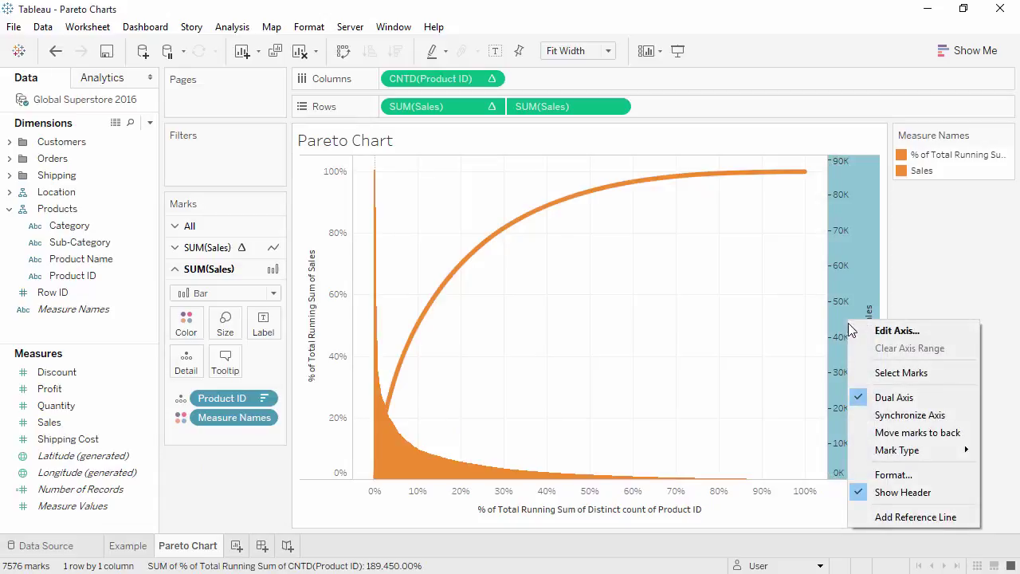
pyautogui.click(881, 433)
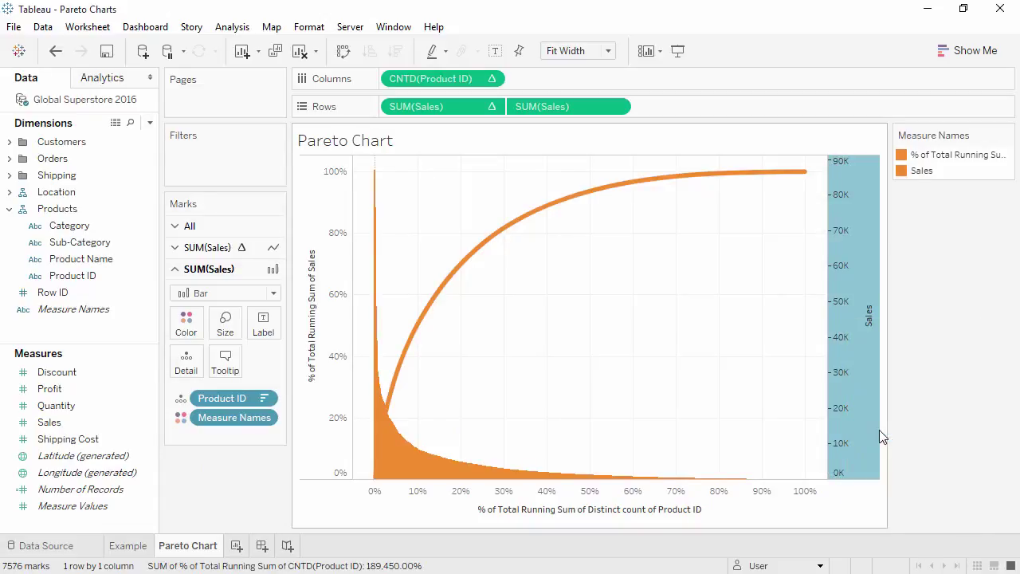
pyautogui.rightClick(860, 394)
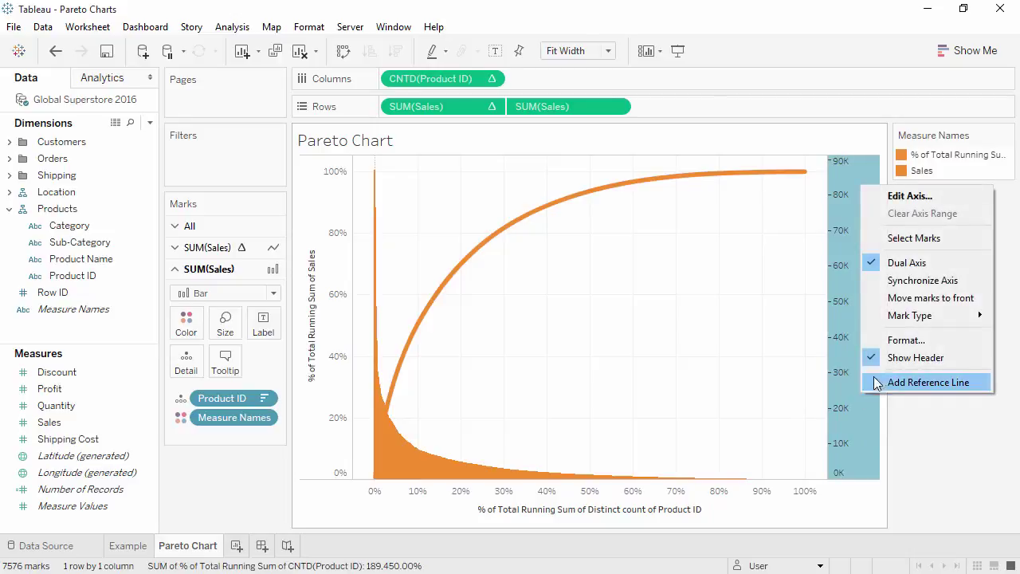
pyautogui.click(898, 363)
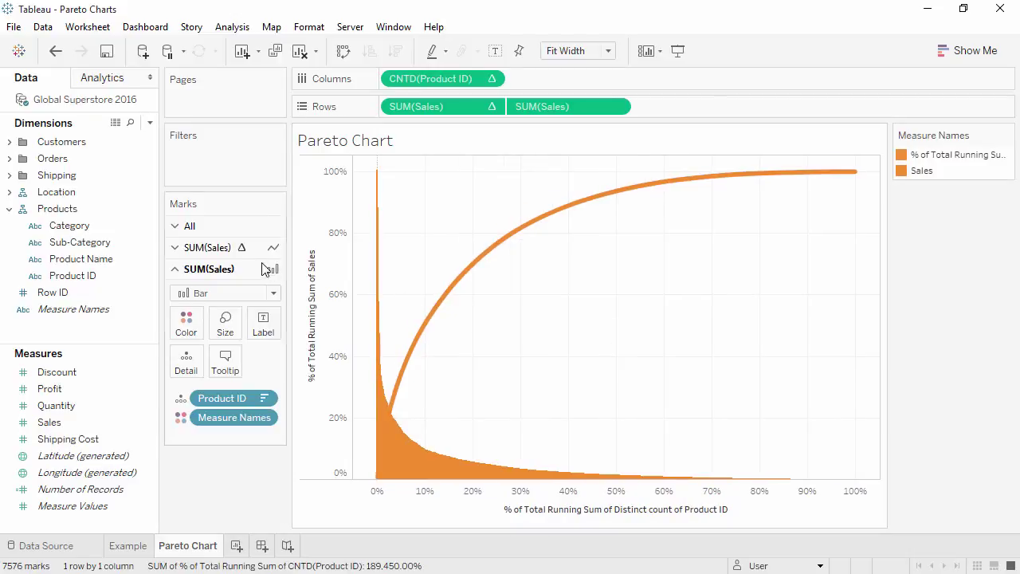
pyautogui.click(211, 248)
# - Recolour the percent running total series blue in Edit Colors and confirm
pyautogui.click(189, 301)
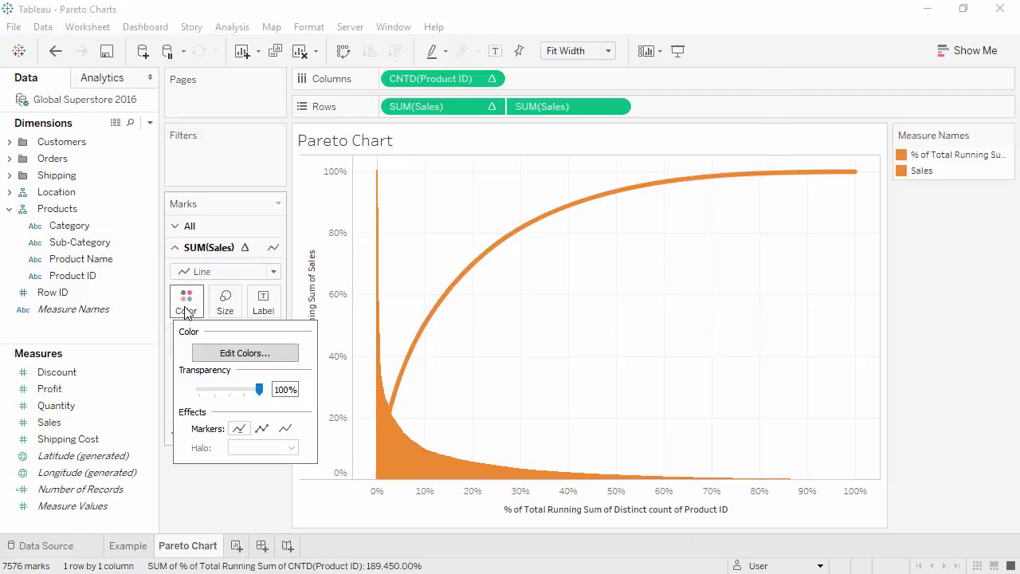
pyautogui.click(200, 356)
pyautogui.click(390, 182)
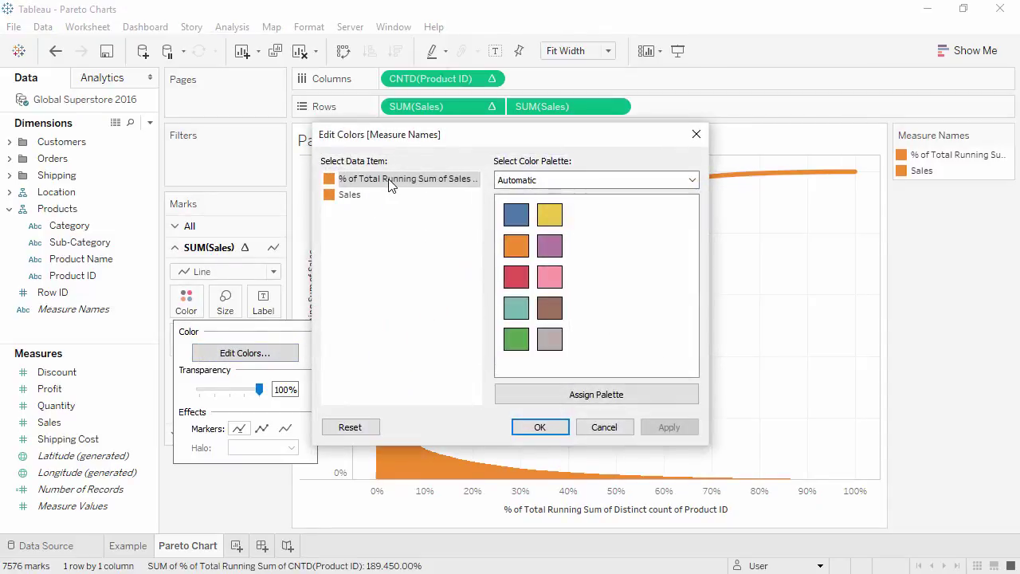
pyautogui.click(510, 216)
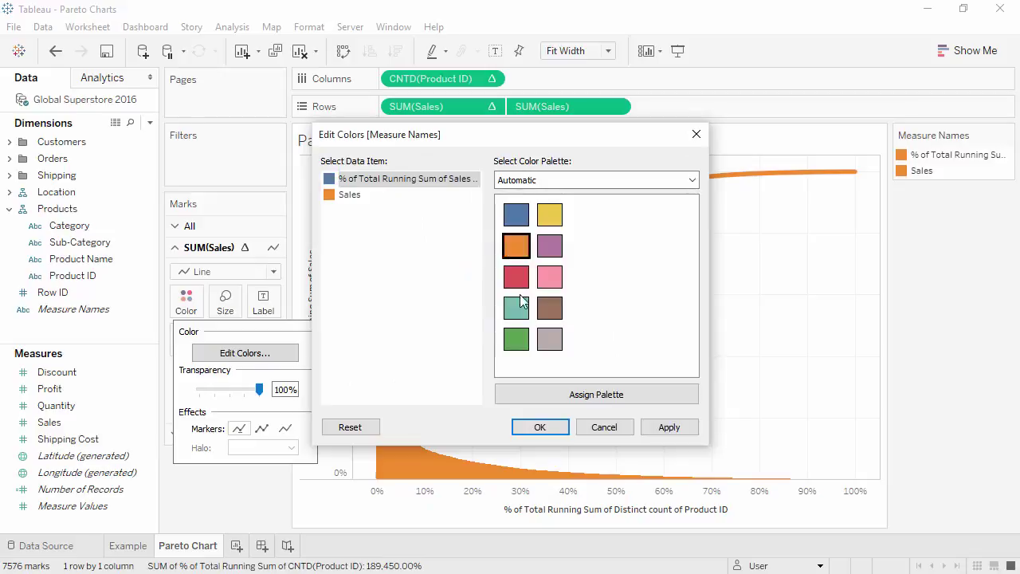
pyautogui.click(534, 427)
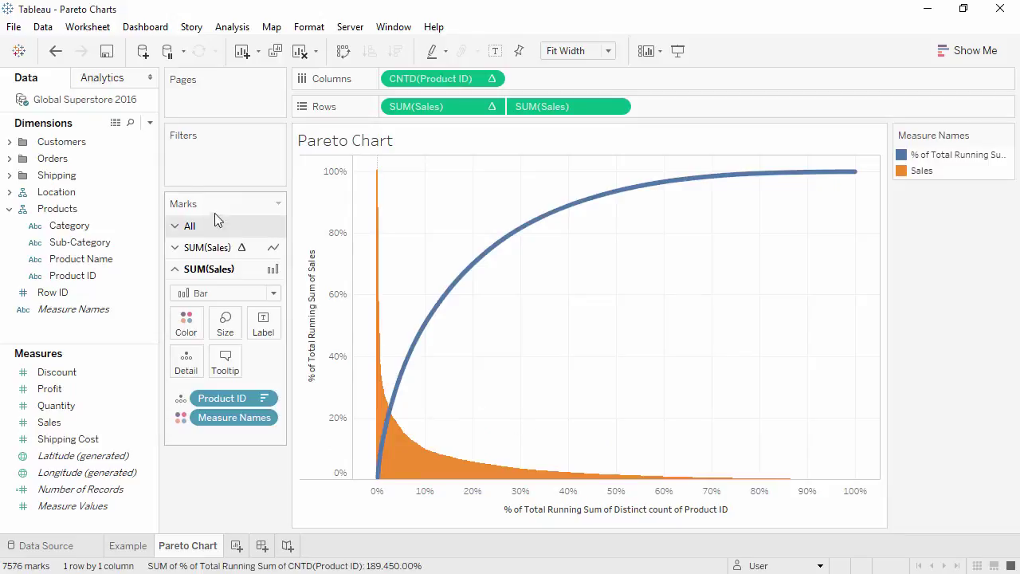
# - Add a constant reference line at 0.2 on the product axis
pyautogui.click(118, 79)
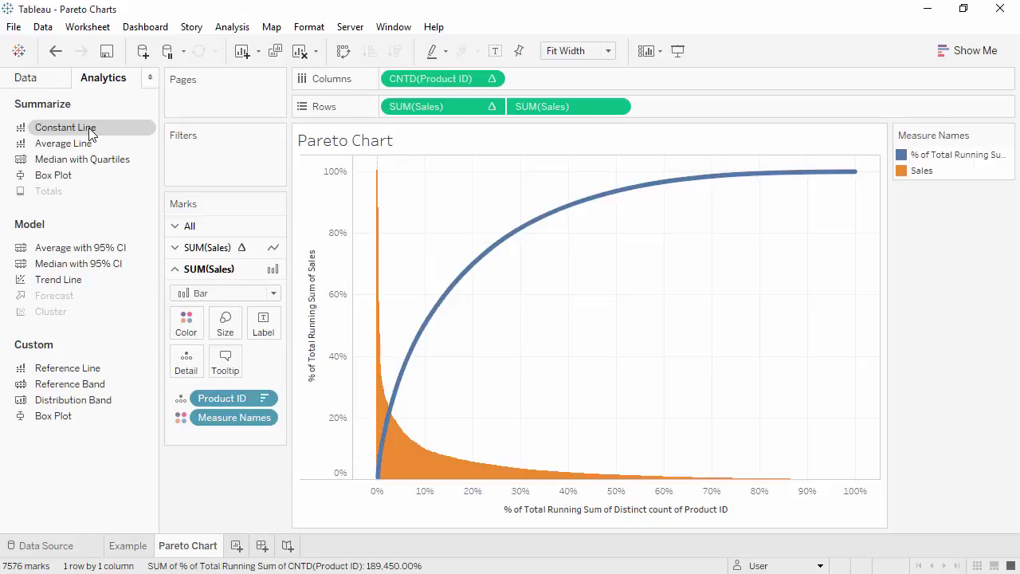
pyautogui.moveTo(91, 133); pyautogui.dragTo(436, 231)
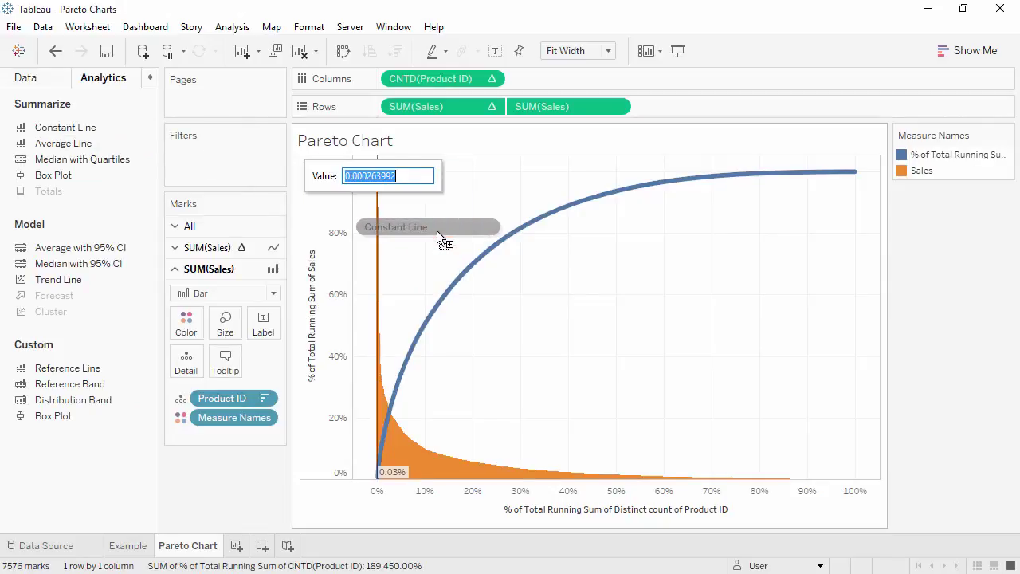
pyautogui.write('.2')
pyautogui.press('Return')
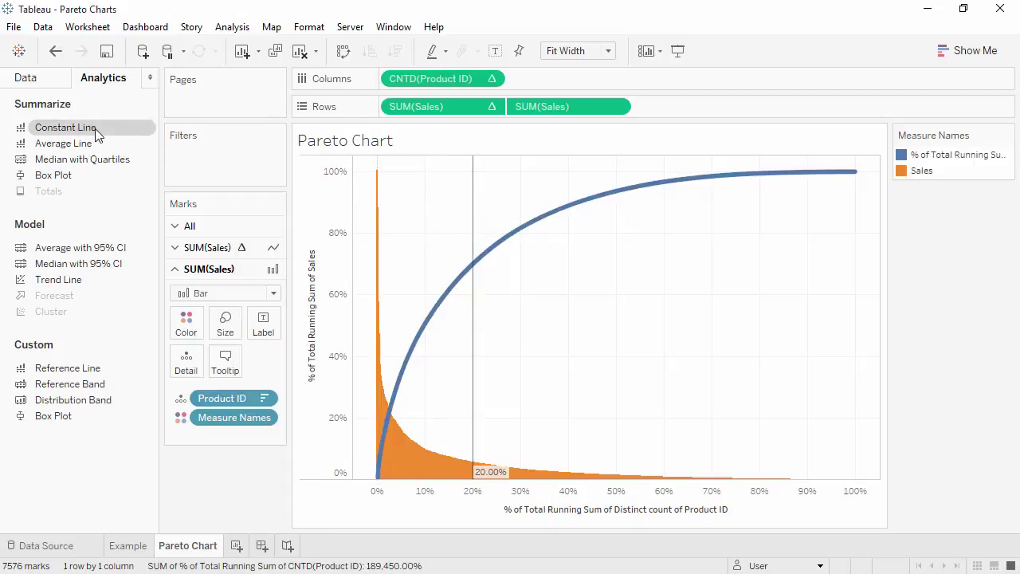
# - Add a second constant reference line at 0.8 on the cumulative sales axis
pyautogui.moveTo(94, 128); pyautogui.dragTo(431, 254)
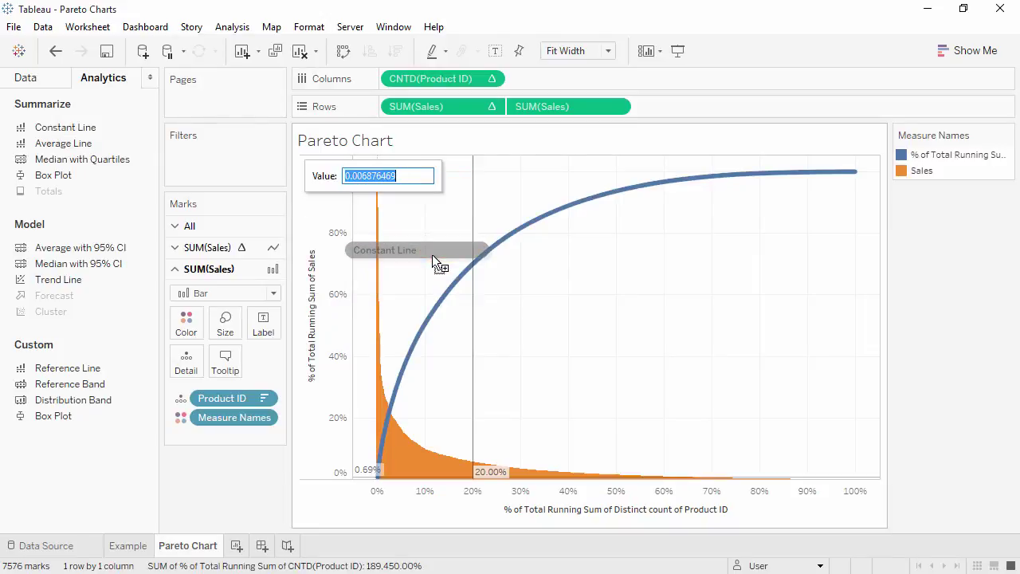
pyautogui.write('.8')
pyautogui.press('Return')
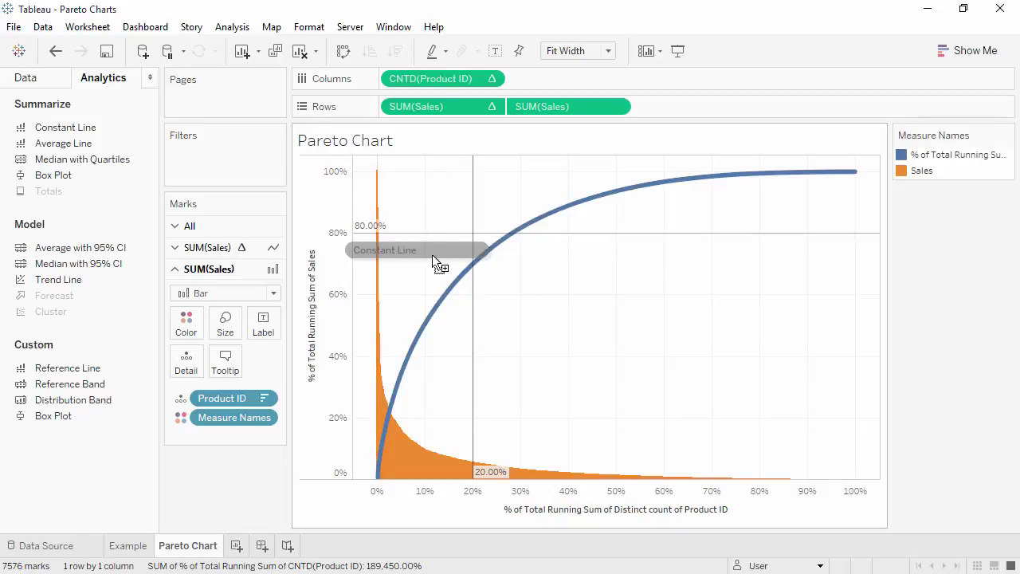
pyautogui.moveTo(508, 235)
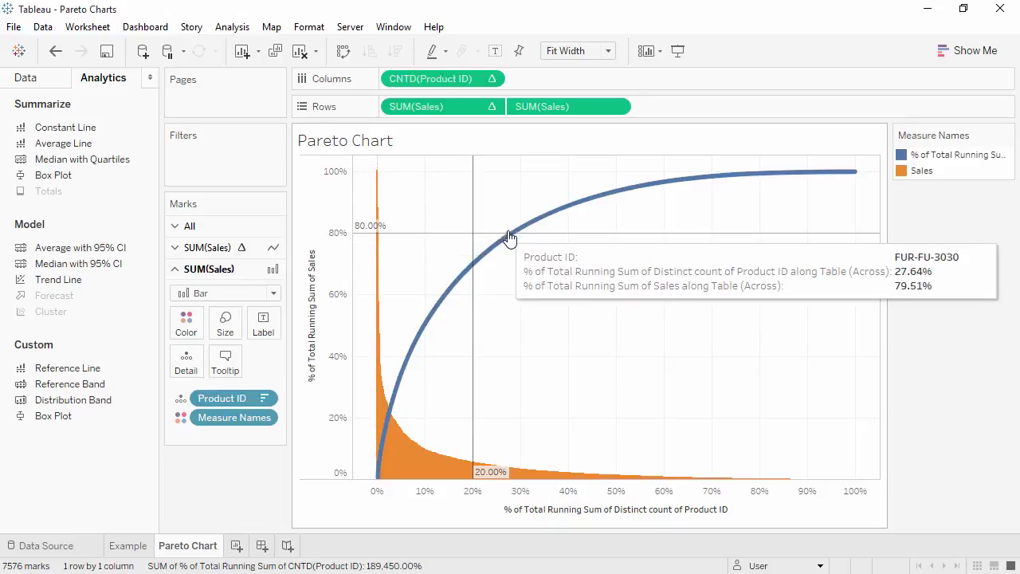